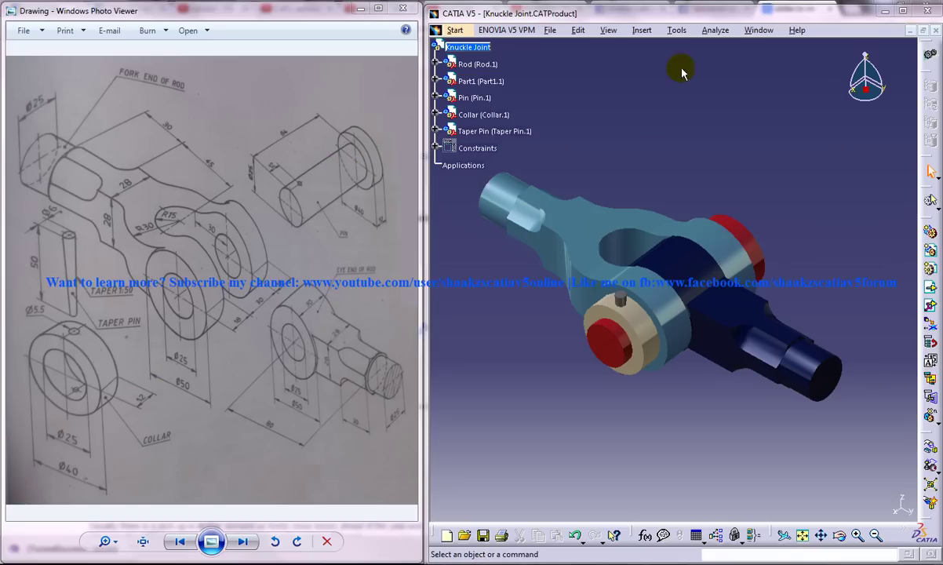
# - Create a new empty product in the Assembly Design workbench
pyautogui.click(645, 31)
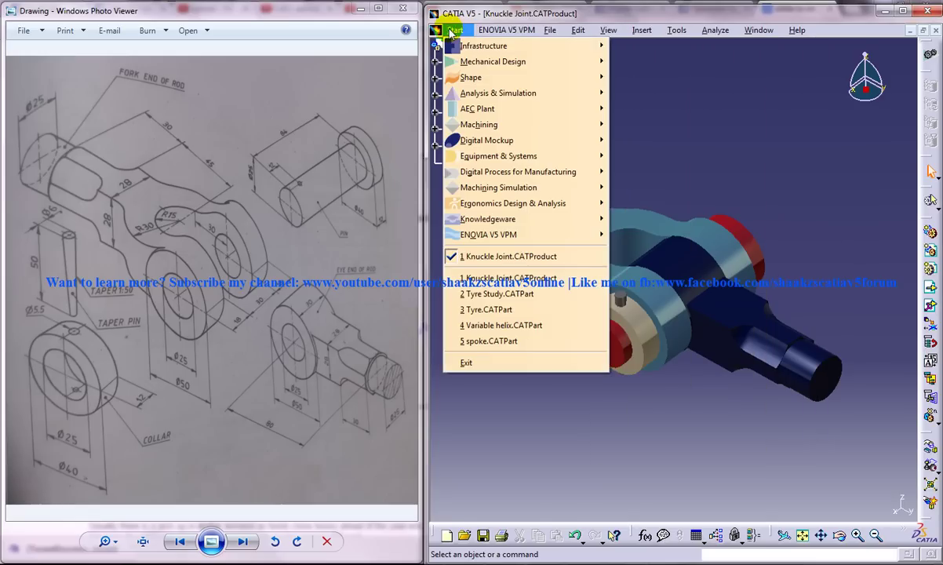
pyautogui.moveTo(558, 70)
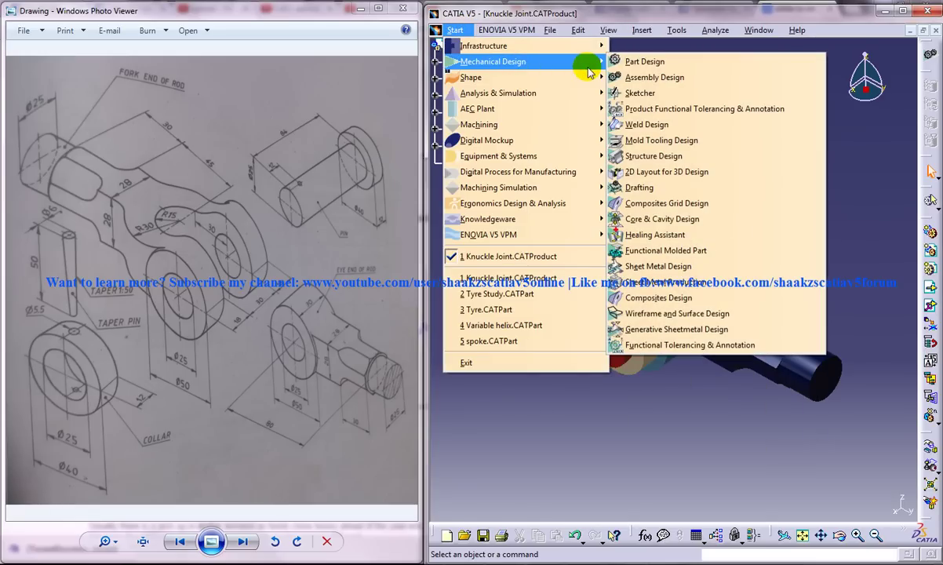
pyautogui.click(280, 197)
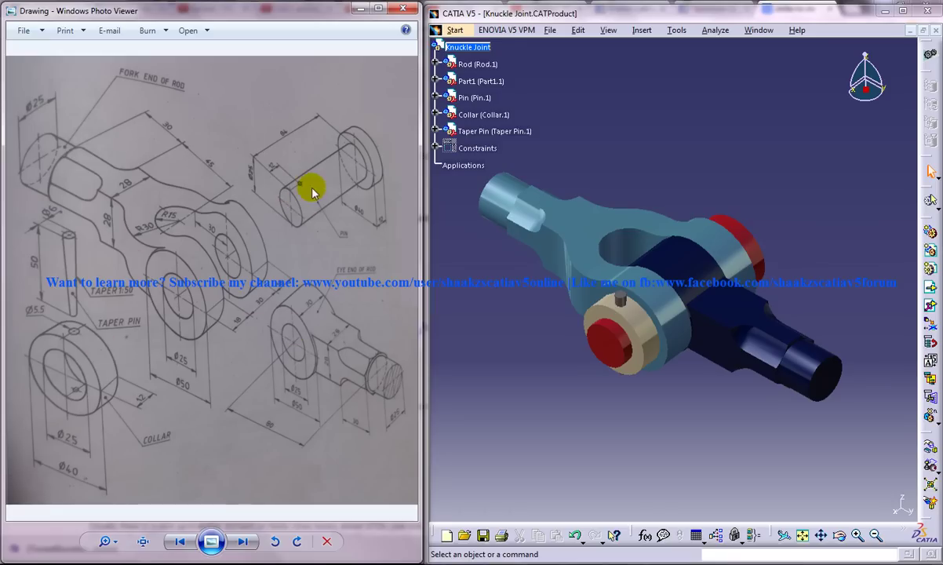
pyautogui.click(455, 29)
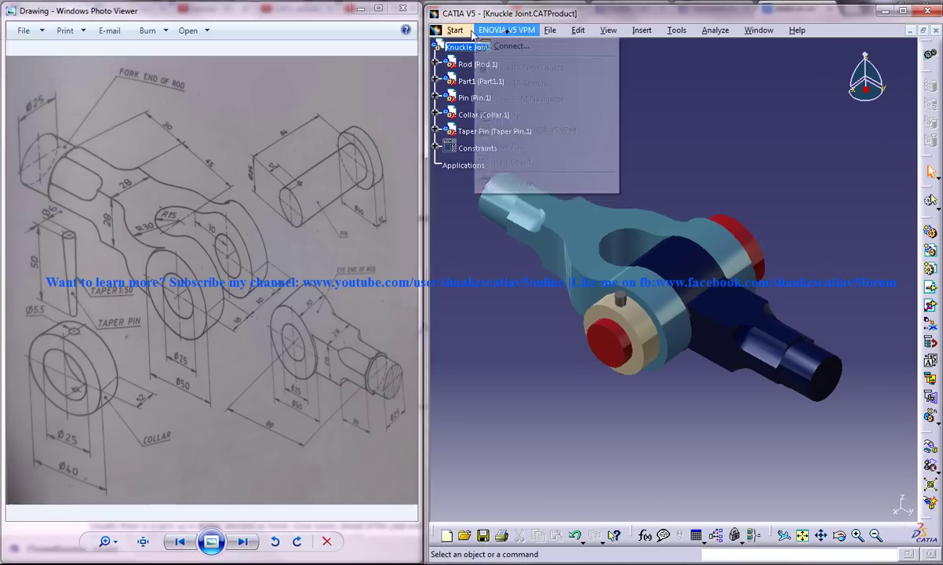
pyautogui.moveTo(471, 64)
pyautogui.click(656, 78)
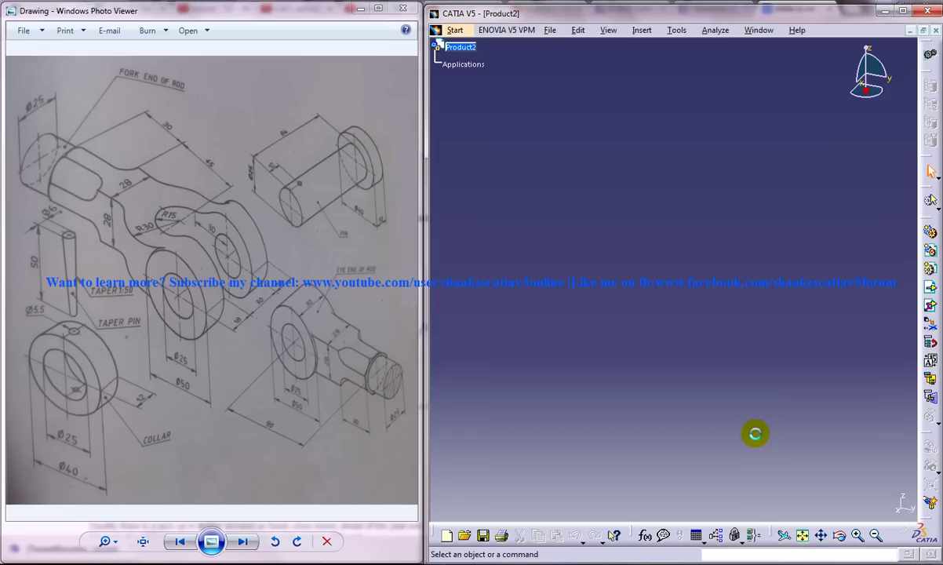
# - Insert the existing Fork end of rod part with positioning into the new product and fix it in place
pyautogui.click(641, 29)
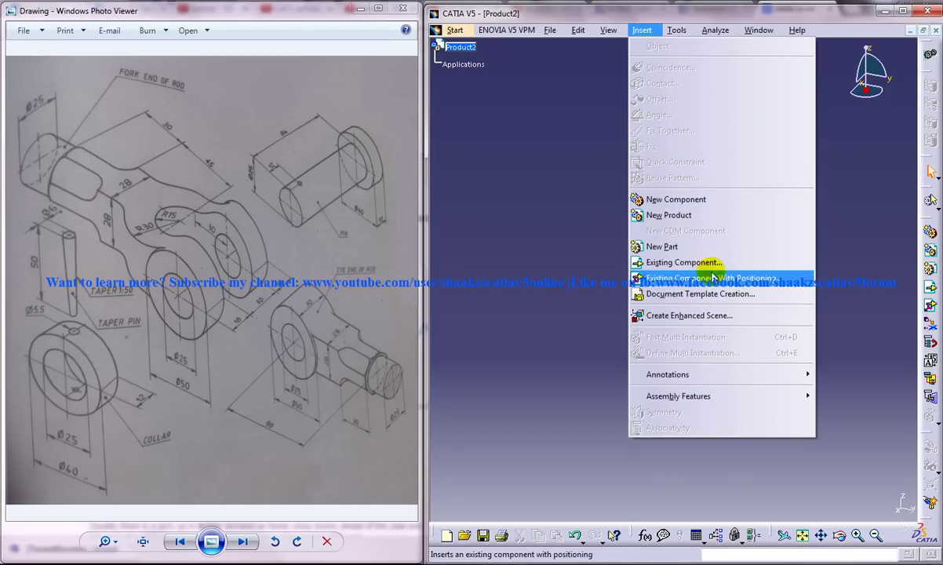
pyautogui.click(698, 275)
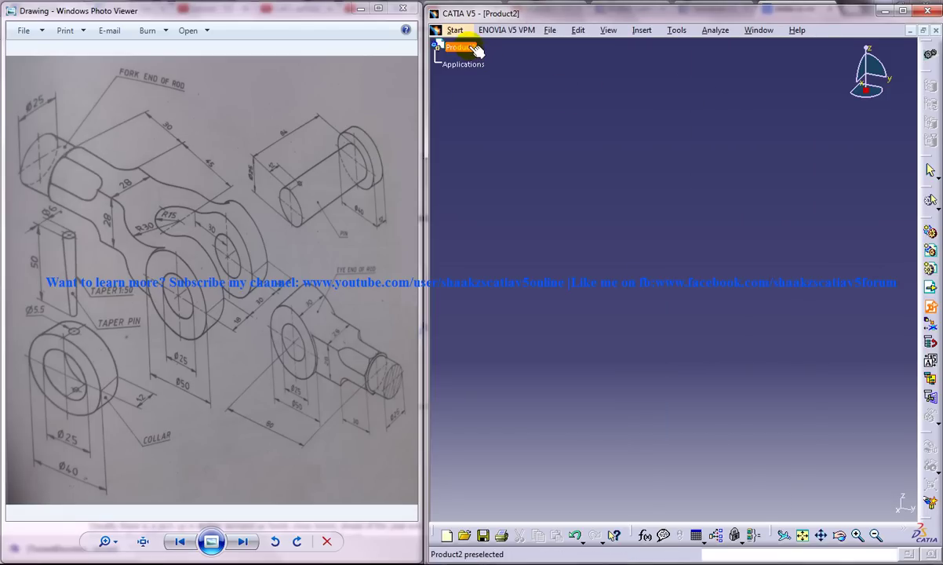
pyautogui.click(475, 50)
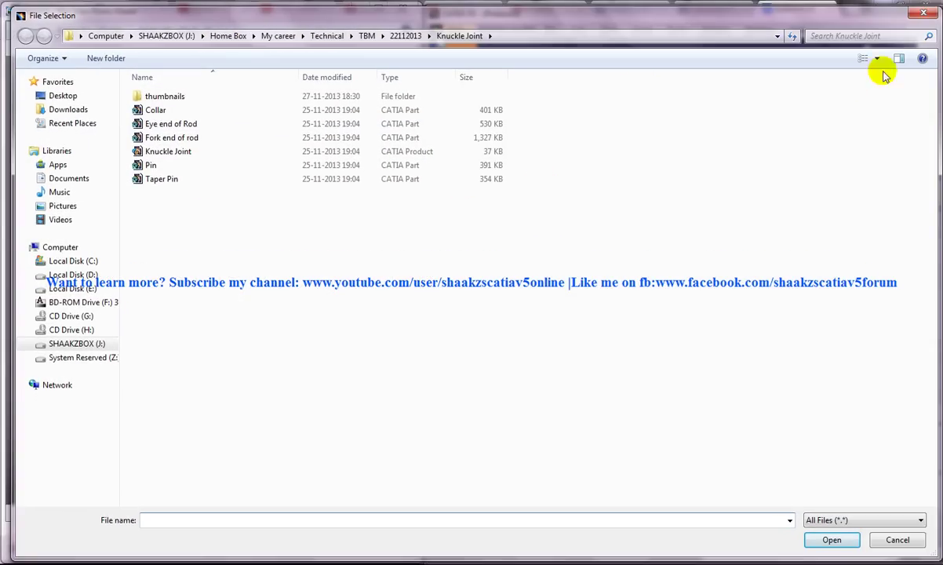
pyautogui.moveTo(933, 11); pyautogui.dragTo(798, 149)
pyautogui.moveTo(488, 153); pyautogui.dragTo(769, 136)
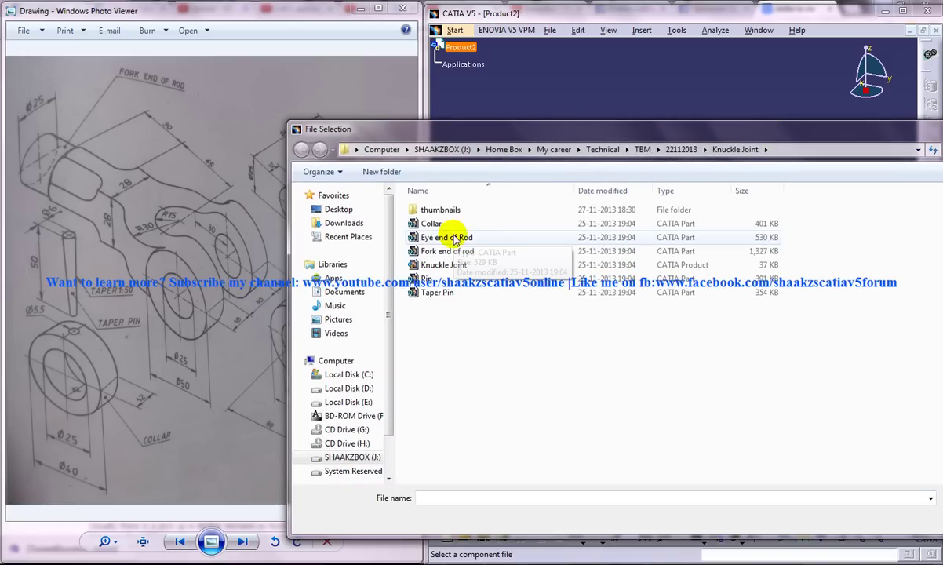
pyautogui.doubleClick(416, 251)
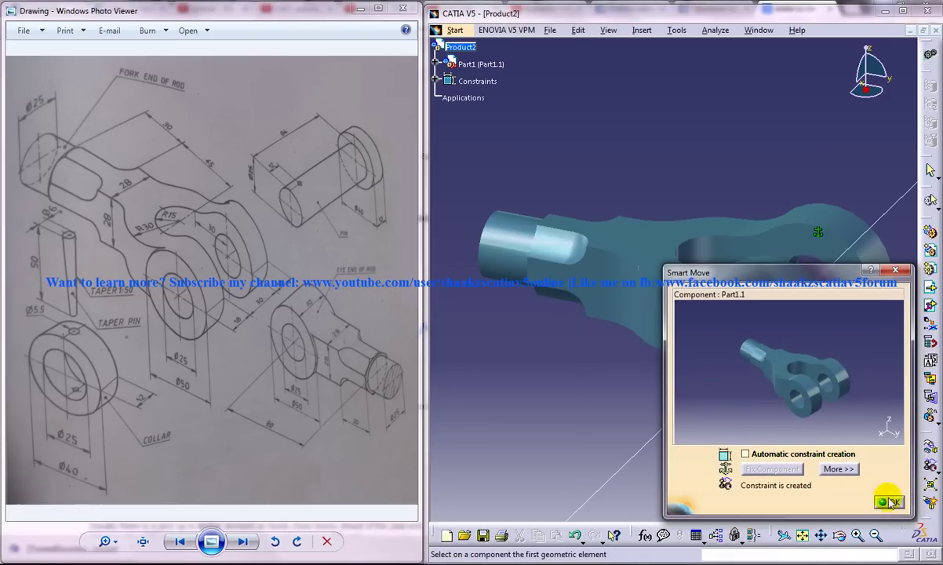
pyautogui.click(889, 502)
# - Insert the existing Eye end of Rod part with positioning into the product
pyautogui.moveTo(794, 196); pyautogui.dragTo(676, 319, button='middle')
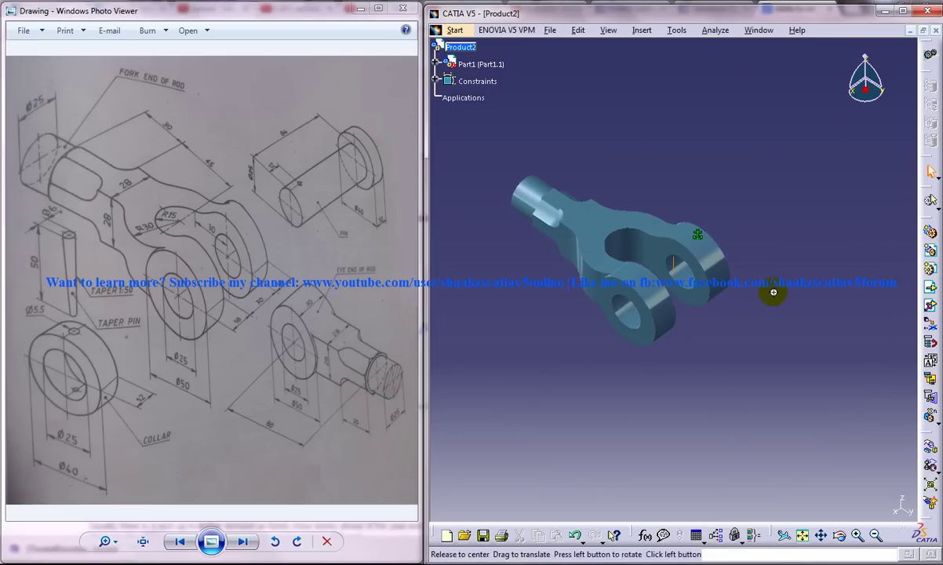
pyautogui.moveTo(772, 292); pyautogui.dragTo(772, 270, button='middle')
pyautogui.moveTo(644, 326); pyautogui.dragTo(661, 348, button='middle')
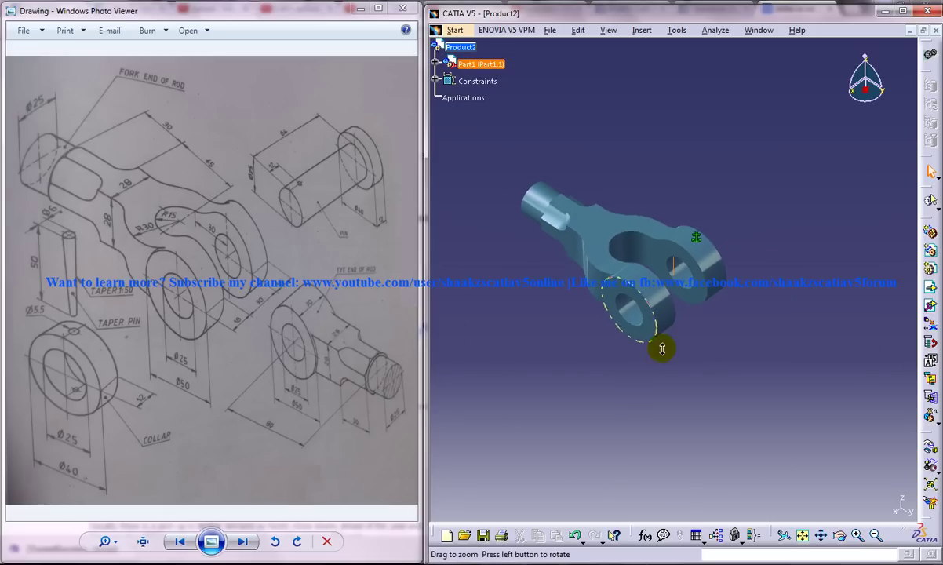
pyautogui.click(641, 30)
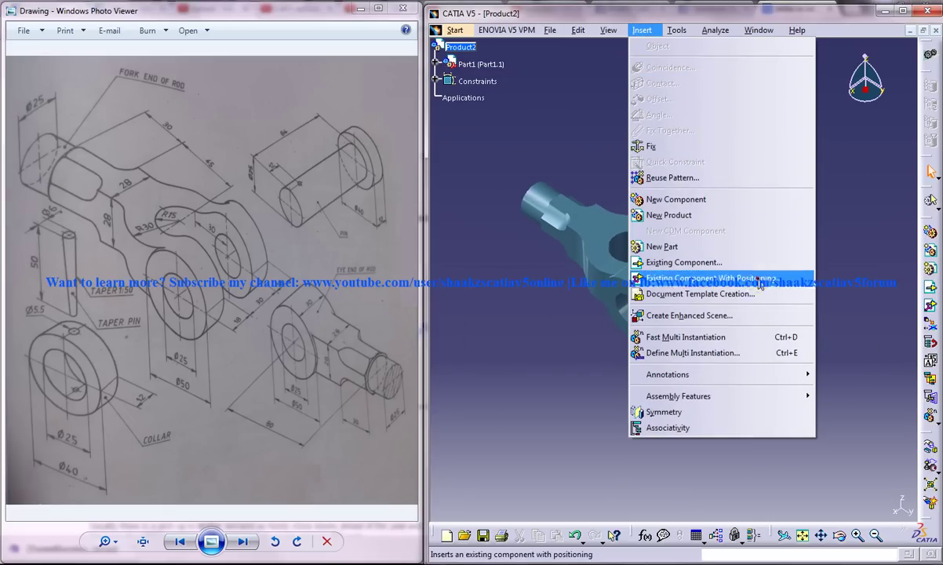
pyautogui.click(759, 279)
pyautogui.click(443, 46)
pyautogui.moveTo(332, 131)
pyautogui.mouseDown()
pyautogui.moveTo(436, 258)
pyautogui.moveTo(572, 259)
pyautogui.moveTo(459, 142)
pyautogui.moveTo(332, 133)
pyautogui.mouseUp()
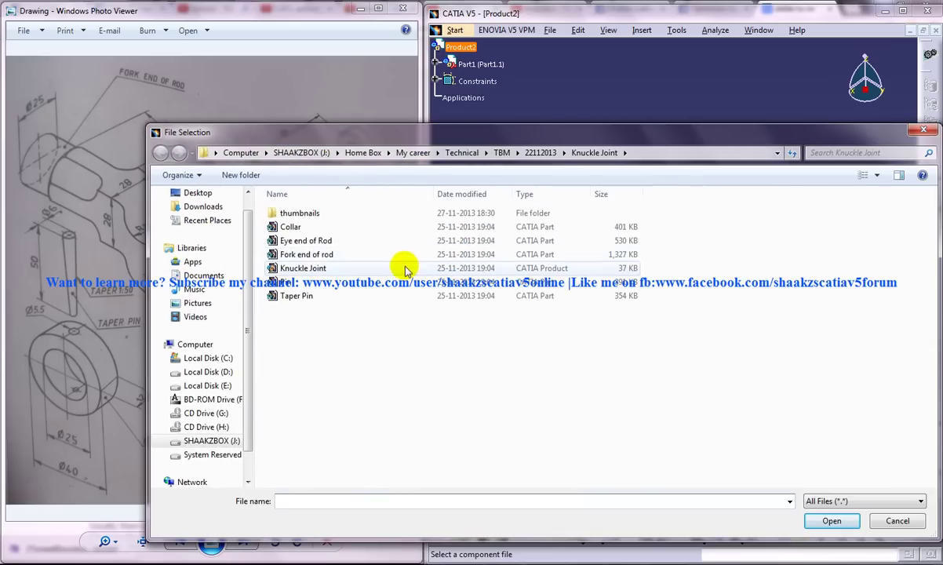
pyautogui.doubleClick(310, 241)
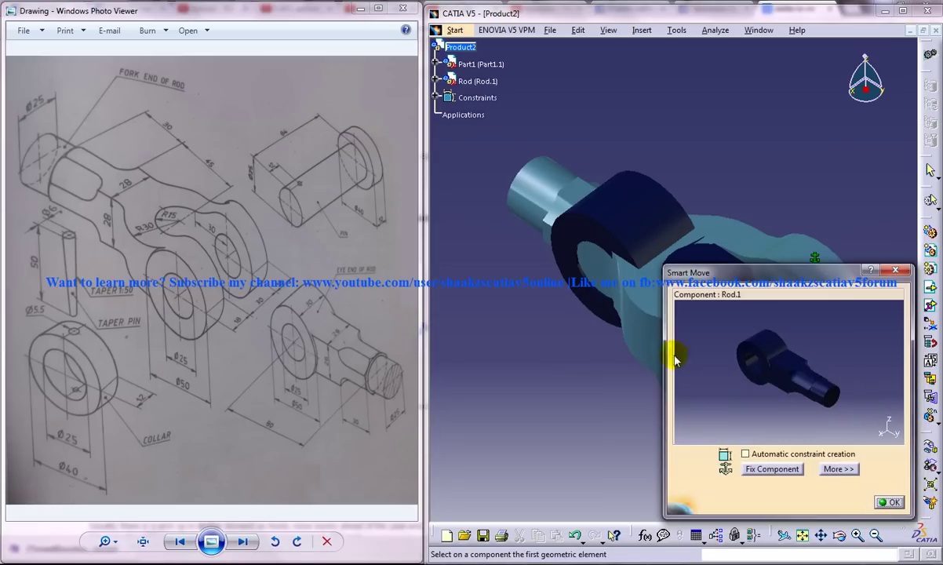
# - Align the eye-end rod's hole axis with the fork's hole axis using Smart Move
pyautogui.moveTo(630, 285); pyautogui.dragTo(578, 247, button='middle')
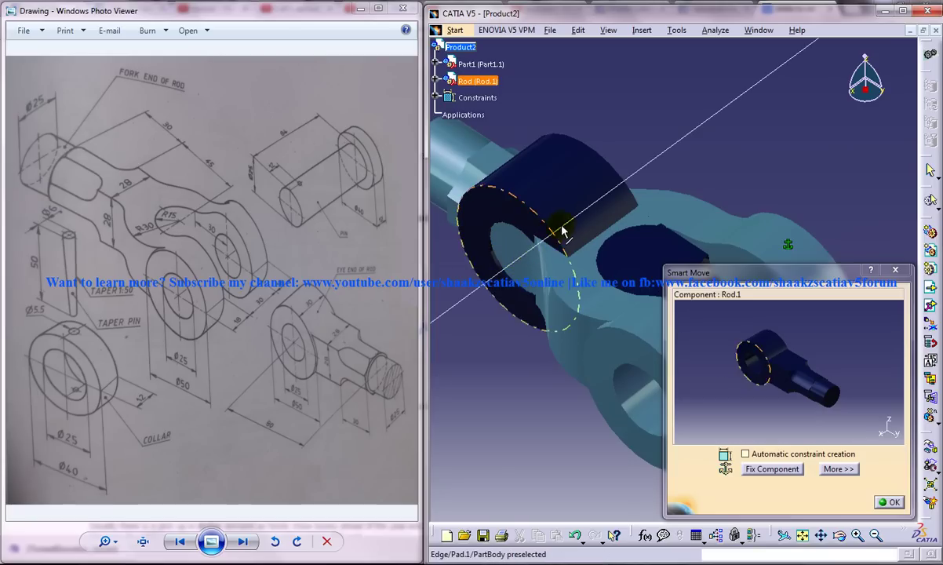
pyautogui.click(567, 221)
pyautogui.moveTo(619, 299); pyautogui.dragTo(563, 321, button='middle')
pyautogui.click(542, 325)
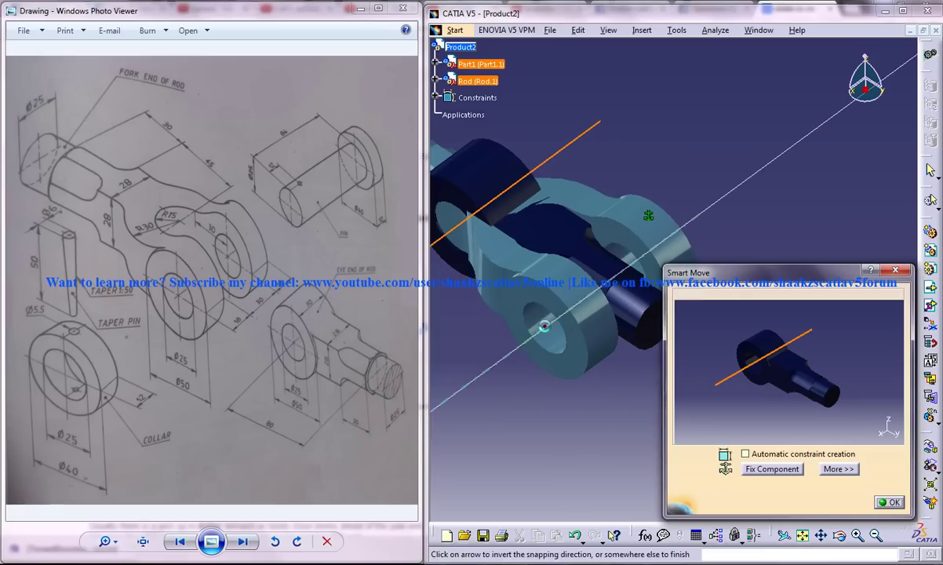
pyautogui.moveTo(630, 345); pyautogui.dragTo(670, 367, button='middle')
pyautogui.click(880, 506)
# - Add a contact constraint between the eye end's side face and the fork's inner face, and update the assembly
pyautogui.click(641, 30)
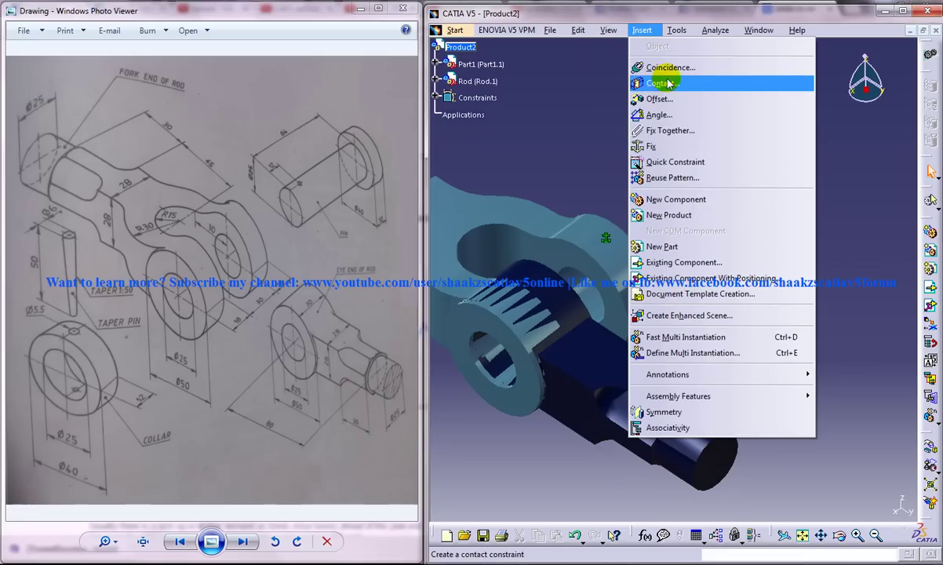
pyautogui.click(666, 83)
pyautogui.moveTo(612, 296); pyautogui.dragTo(484, 324, button='middle')
pyautogui.click(547, 287)
pyautogui.moveTo(543, 290); pyautogui.dragTo(636, 275, button='middle')
pyautogui.click(549, 32)
pyautogui.moveTo(577, 31)
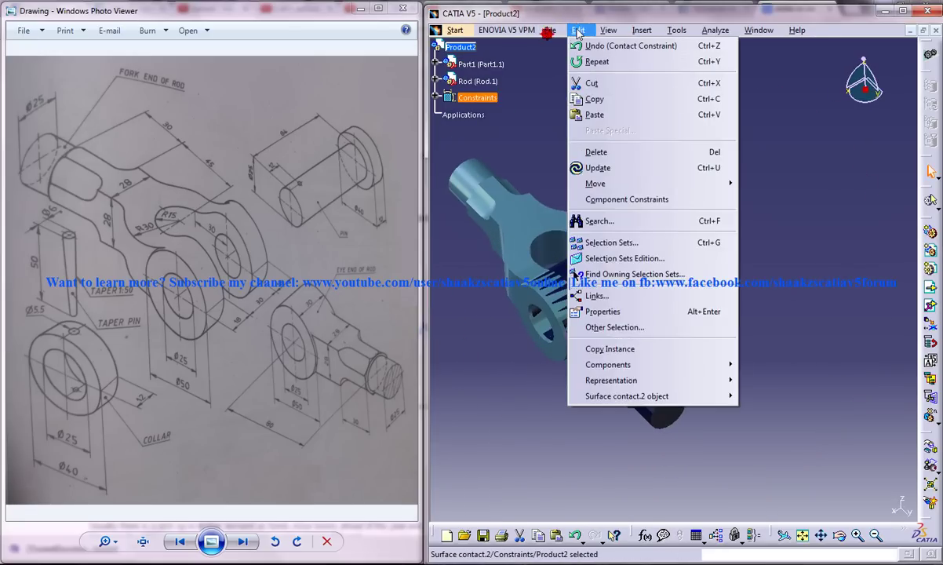
pyautogui.click(610, 165)
# - Insert the existing Pin part with positioning into the product
pyautogui.moveTo(684, 218); pyautogui.dragTo(605, 312, button='middle')
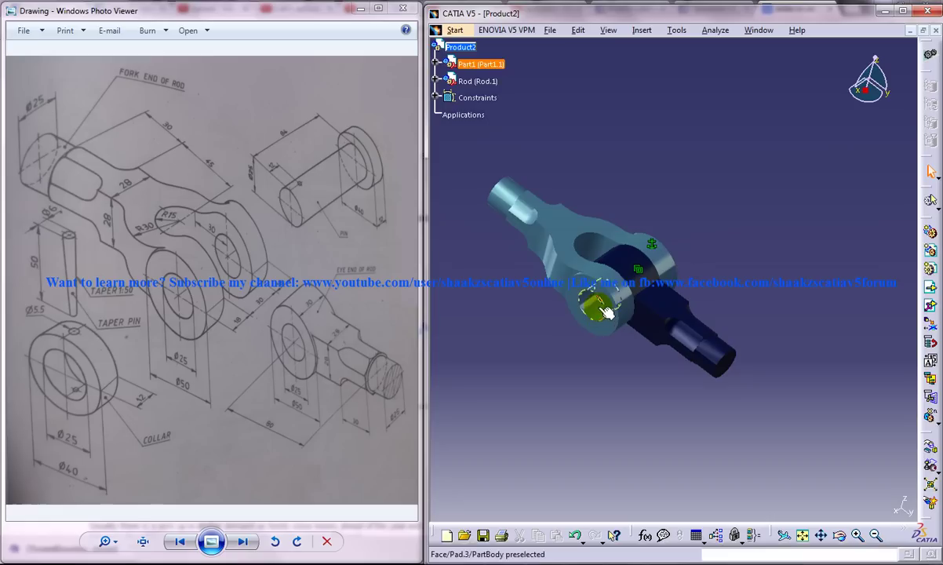
pyautogui.click(641, 30)
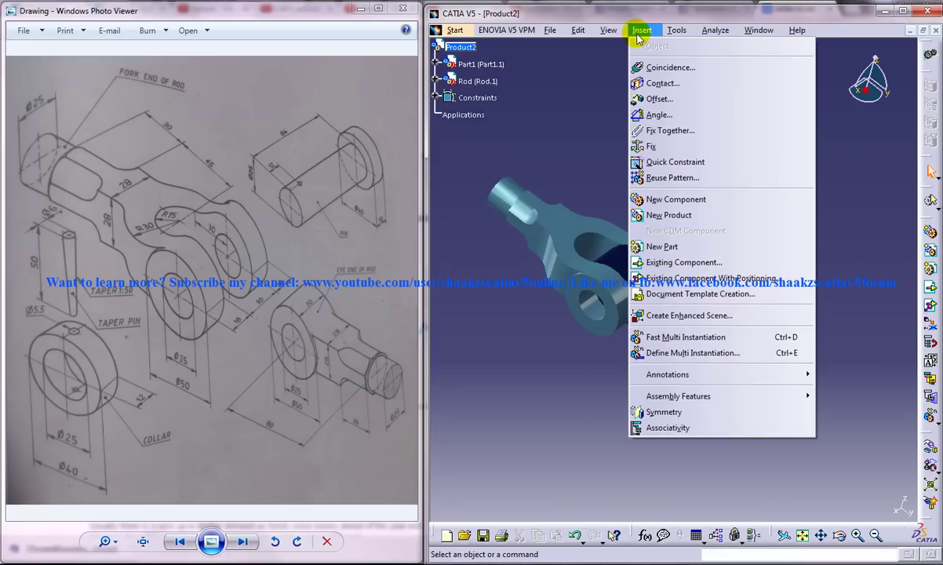
pyautogui.click(750, 279)
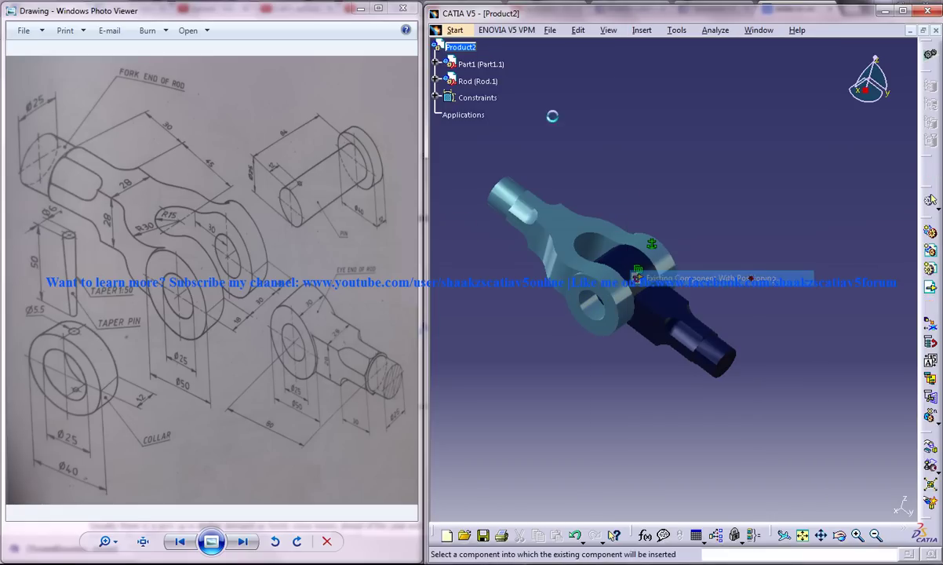
pyautogui.click(459, 47)
pyautogui.moveTo(369, 132); pyautogui.dragTo(372, 177)
pyautogui.click(292, 300)
pyautogui.doubleClick(291, 300)
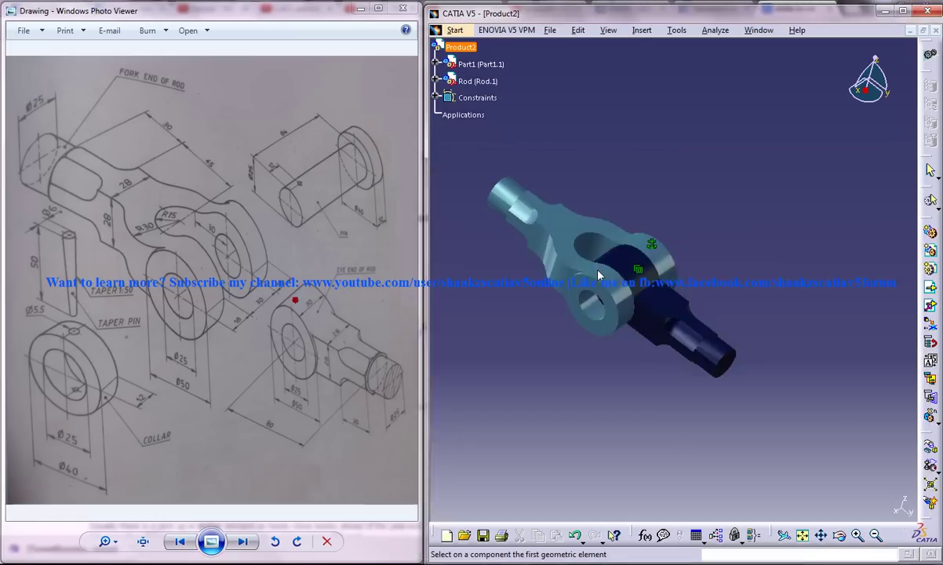
# - Align the pin's axis with the fork's hole axis using Smart Move
pyautogui.click(467, 279)
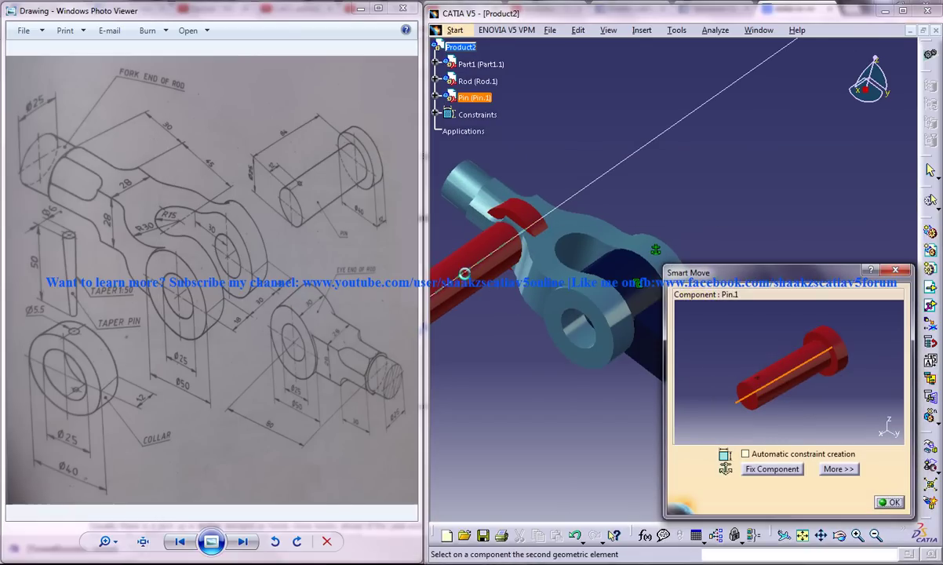
pyautogui.click(581, 329)
pyautogui.moveTo(627, 296); pyautogui.dragTo(658, 374, button='middle')
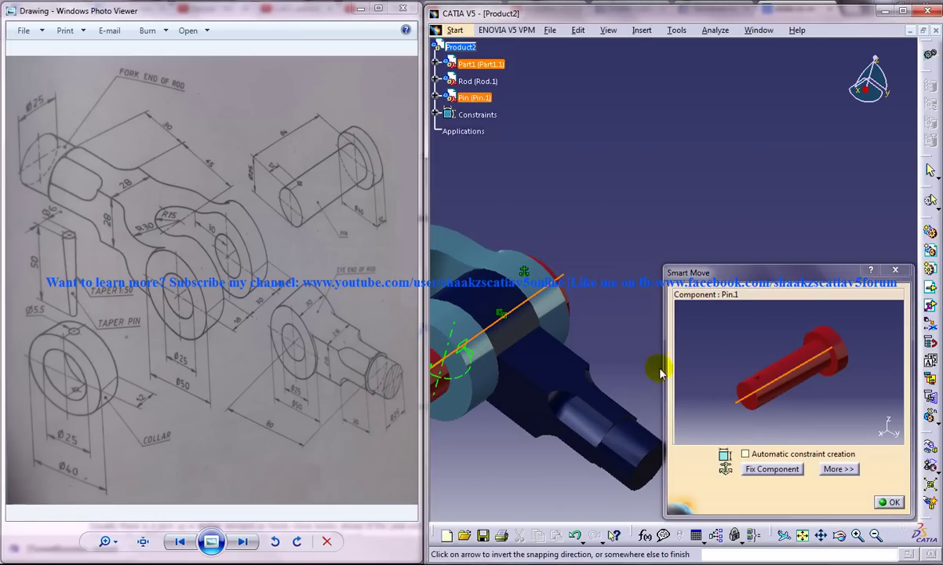
pyautogui.click(889, 502)
pyautogui.moveTo(596, 315)
pyautogui.mouseDown(button='middle')
pyautogui.moveTo(497, 342)
pyautogui.moveTo(594, 309)
pyautogui.mouseUp(button='middle')
pyautogui.click(577, 30)
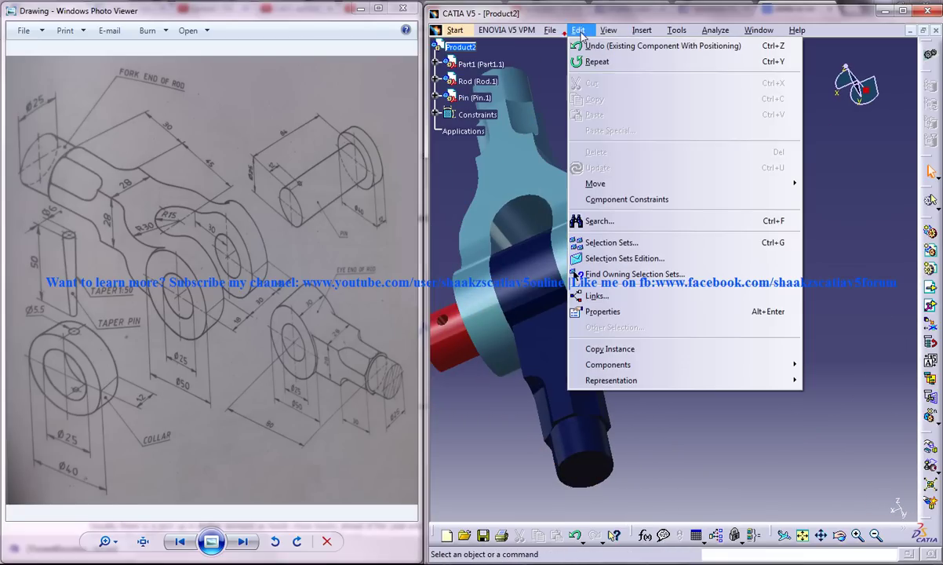
pyautogui.moveTo(596, 183)
pyautogui.click(463, 198)
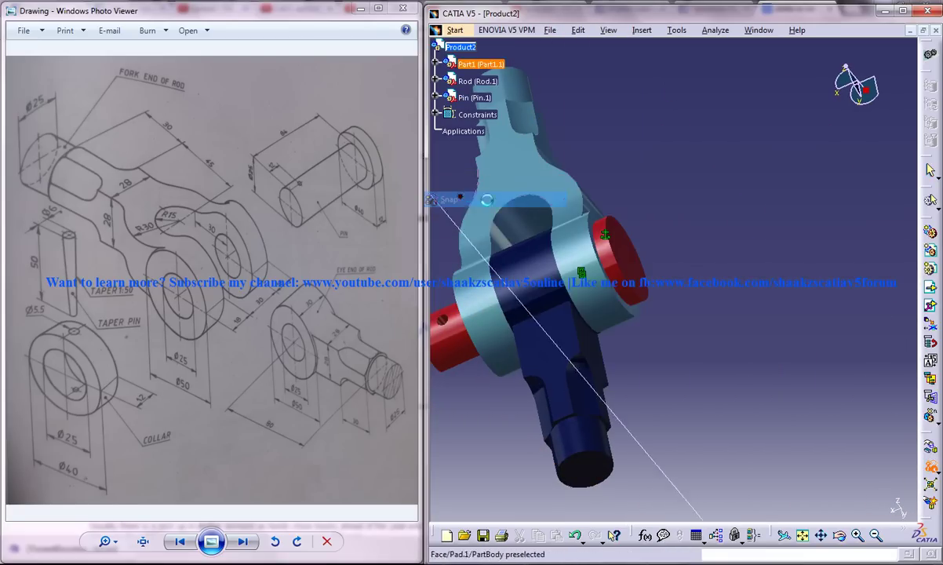
# - Manipulate the pin along the X axis to pull its head away from the fork
pyautogui.click(577, 30)
pyautogui.moveTo(595, 183)
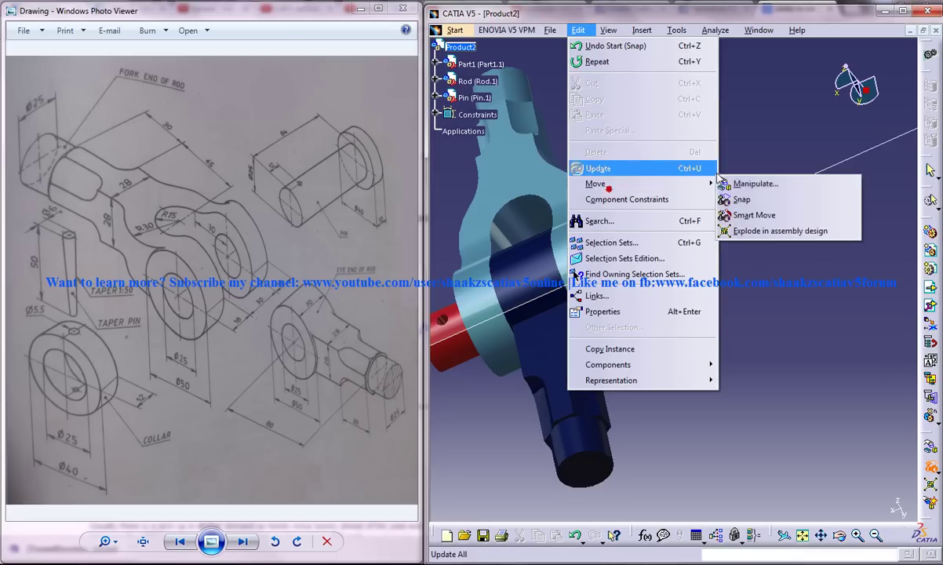
pyautogui.click(725, 187)
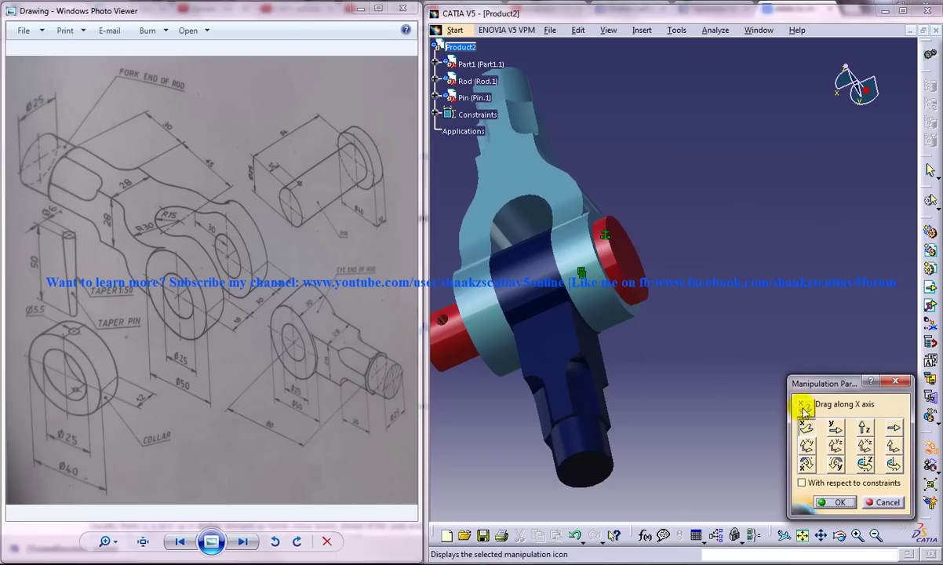
pyautogui.moveTo(741, 290); pyautogui.dragTo(833, 269, button='middle')
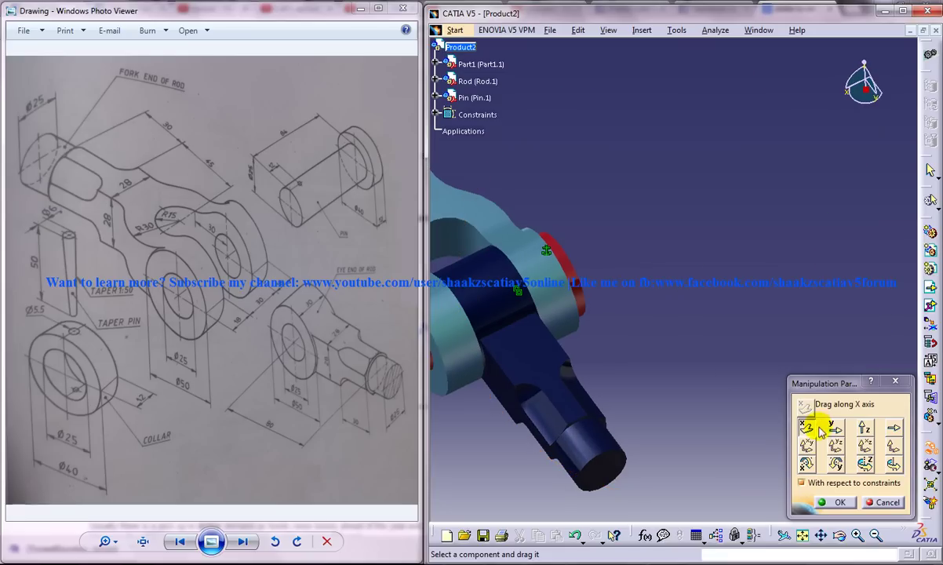
pyautogui.moveTo(584, 290); pyautogui.dragTo(665, 249)
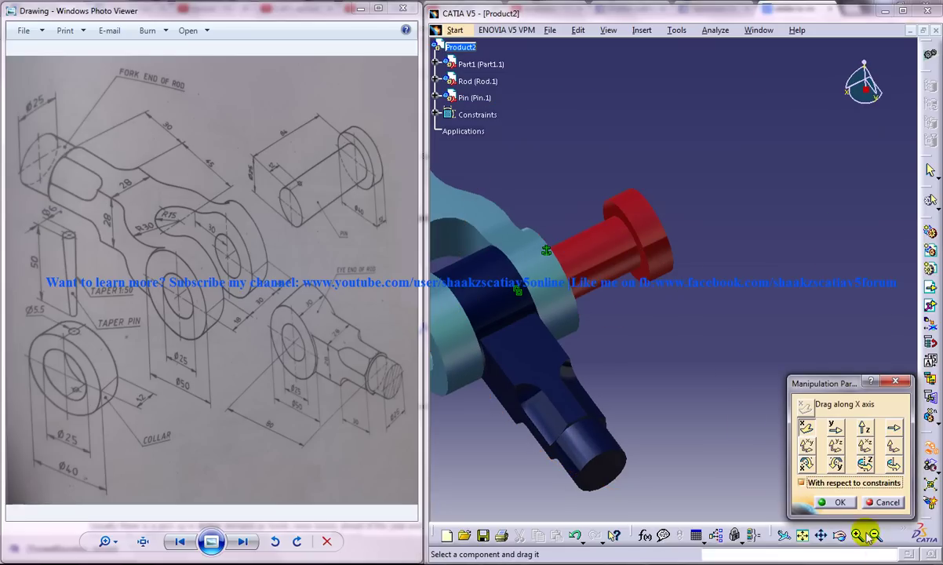
pyautogui.click(819, 499)
# - Add a contact constraint between the underside of the pin head and the fork's outer face, and update the assembly
pyautogui.click(641, 30)
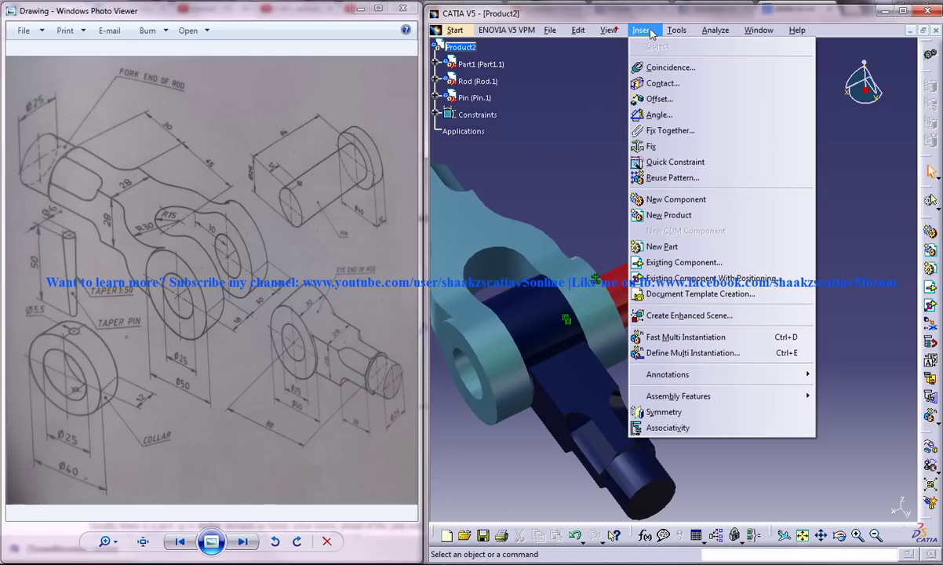
pyautogui.click(666, 83)
pyautogui.click(692, 302)
pyautogui.moveTo(693, 302); pyautogui.dragTo(579, 288, button='middle')
pyautogui.click(652, 309)
pyautogui.click(556, 31)
pyautogui.moveTo(579, 31)
pyautogui.click(606, 167)
# - Insert the existing Collar part with positioning into the product
pyautogui.moveTo(653, 269); pyautogui.dragTo(555, 156, button='middle')
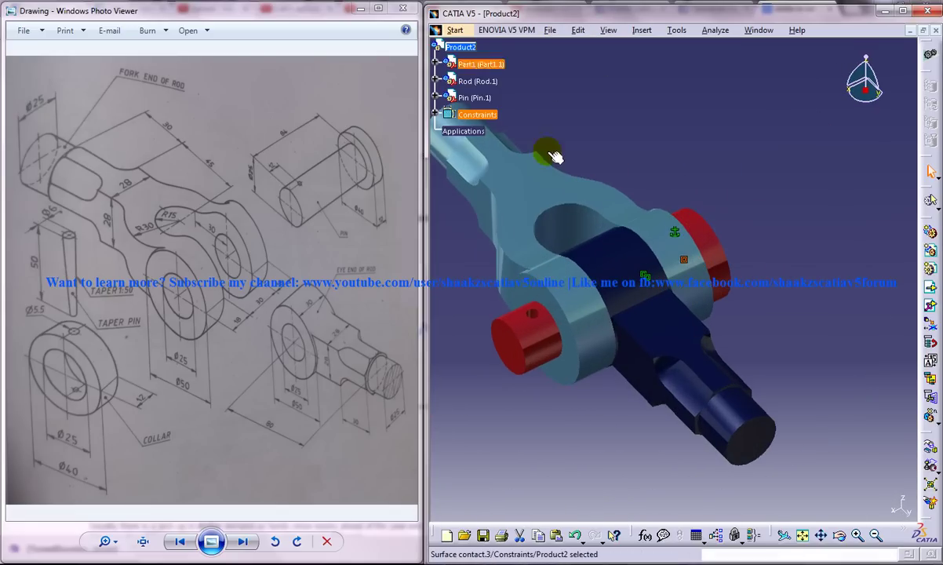
pyautogui.click(642, 30)
pyautogui.click(667, 262)
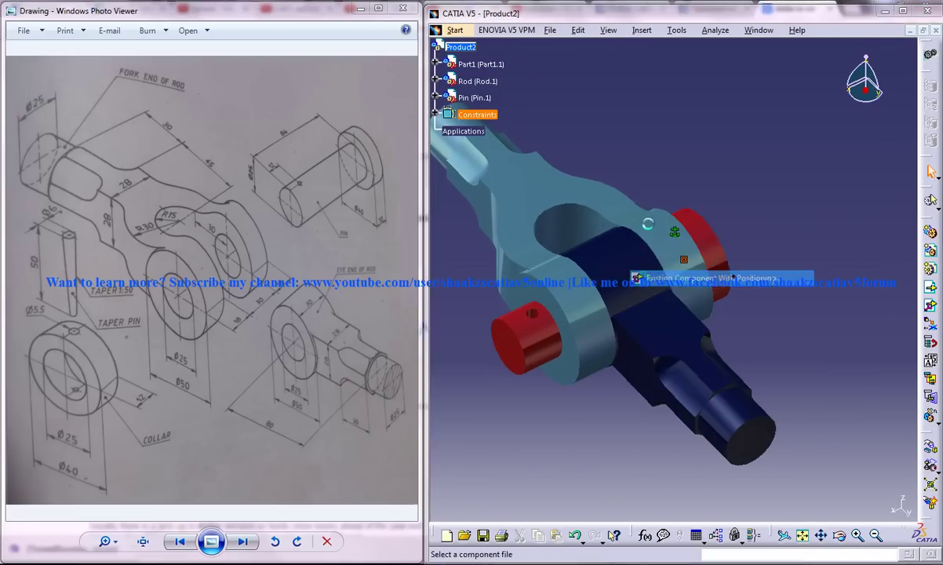
pyautogui.click(332, 343)
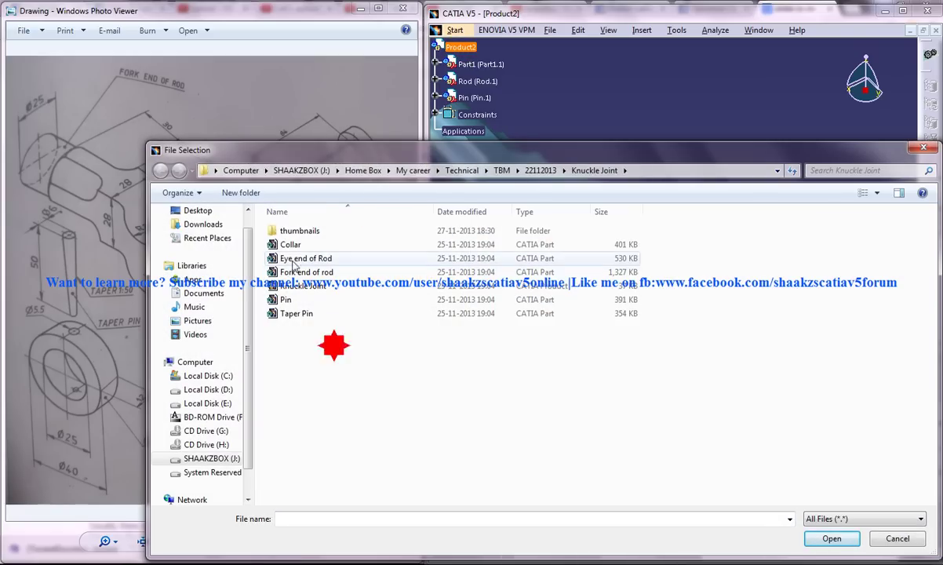
pyautogui.doubleClick(290, 244)
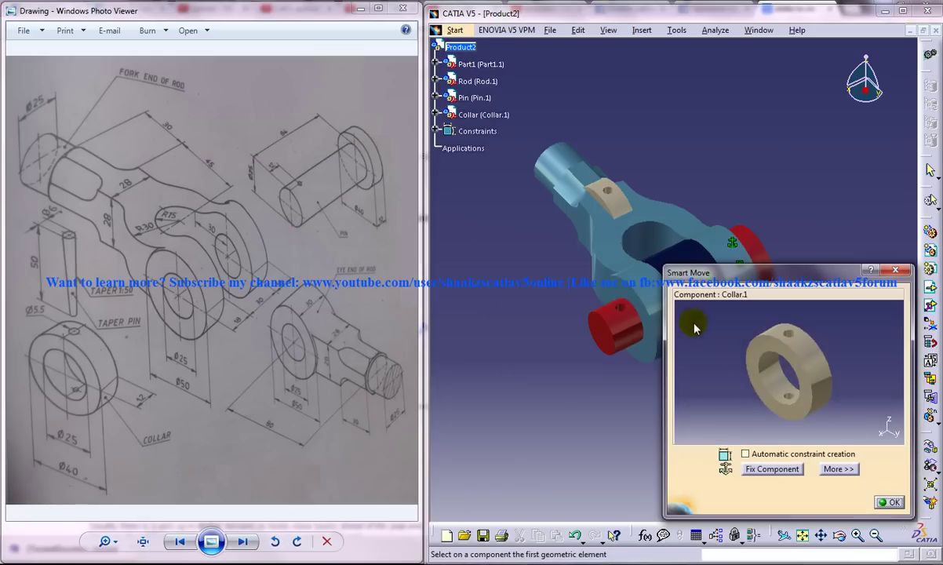
# - Align the collar's axis with the pin's axis at its free end using Smart Move
pyautogui.click(616, 333)
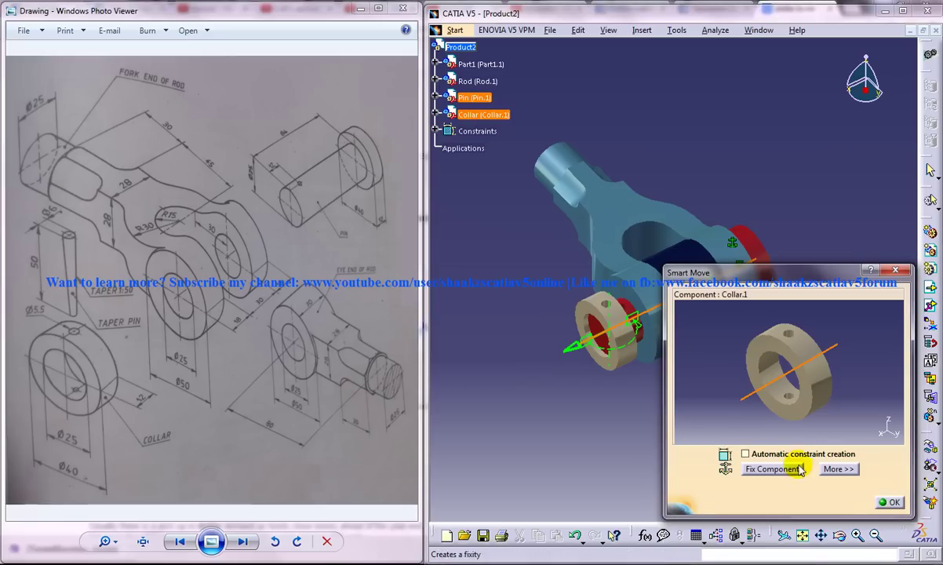
pyautogui.click(893, 505)
# - Add a contact constraint between the collar's flat face and the fork's outer face, and update the assembly
pyautogui.moveTo(699, 420); pyautogui.dragTo(695, 362, button='middle')
pyautogui.click(639, 31)
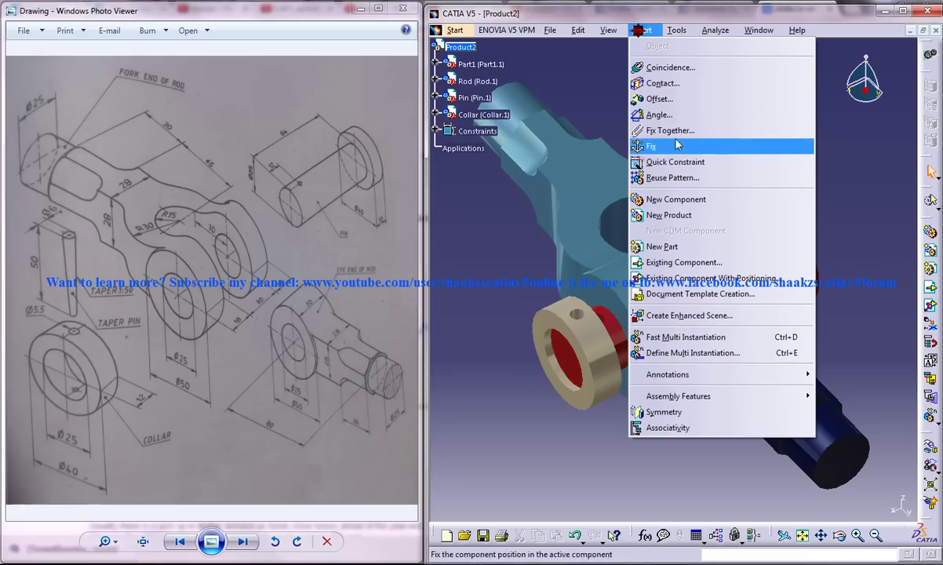
pyautogui.click(670, 82)
pyautogui.moveTo(687, 359); pyautogui.dragTo(715, 337, button='middle')
pyautogui.click(560, 364)
pyautogui.click(589, 31)
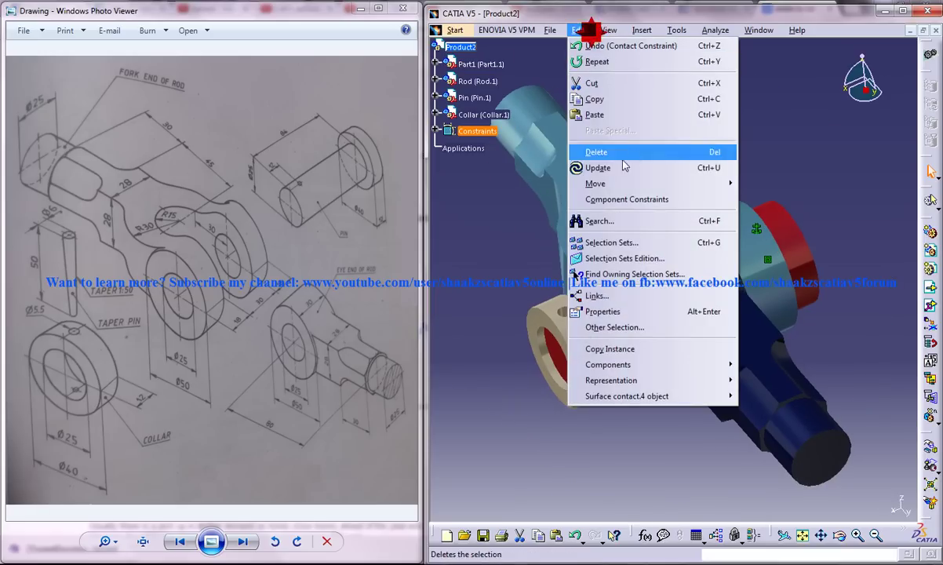
pyautogui.click(624, 167)
pyautogui.moveTo(644, 295); pyautogui.dragTo(705, 322, button='middle')
pyautogui.moveTo(705, 381); pyautogui.dragTo(650, 269, button='middle')
pyautogui.click(650, 269)
# - Insert the existing Taper Pin part with positioning into the product
pyautogui.click(643, 30)
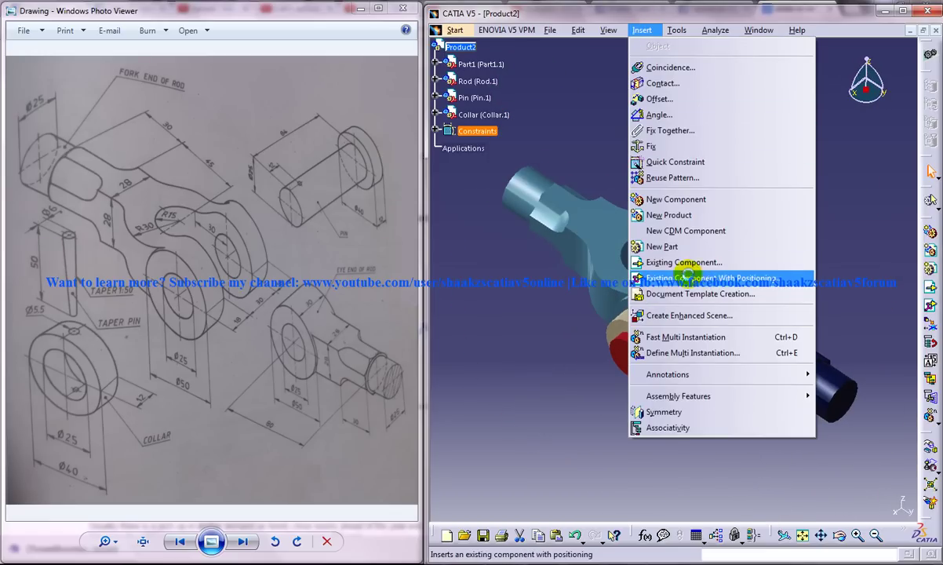
pyautogui.click(722, 278)
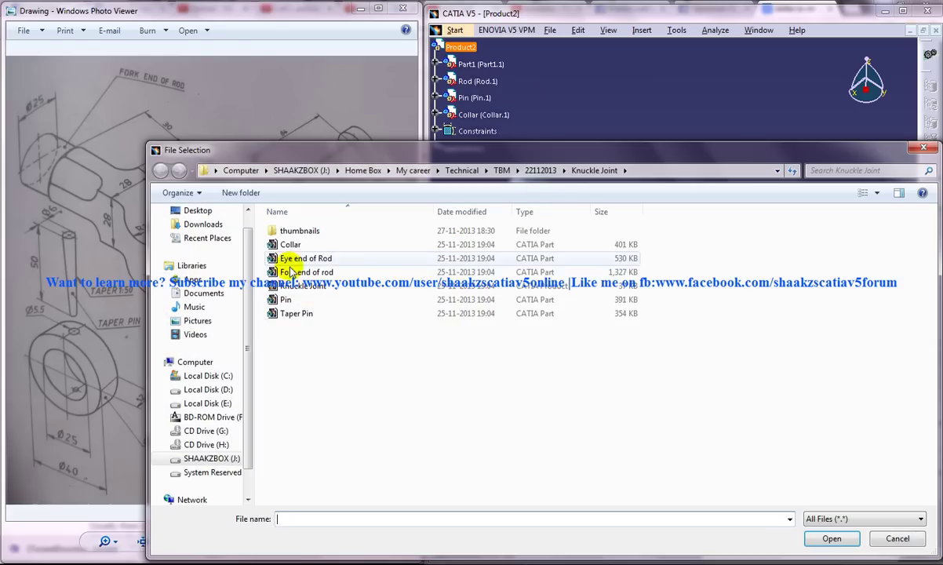
pyautogui.doubleClick(308, 313)
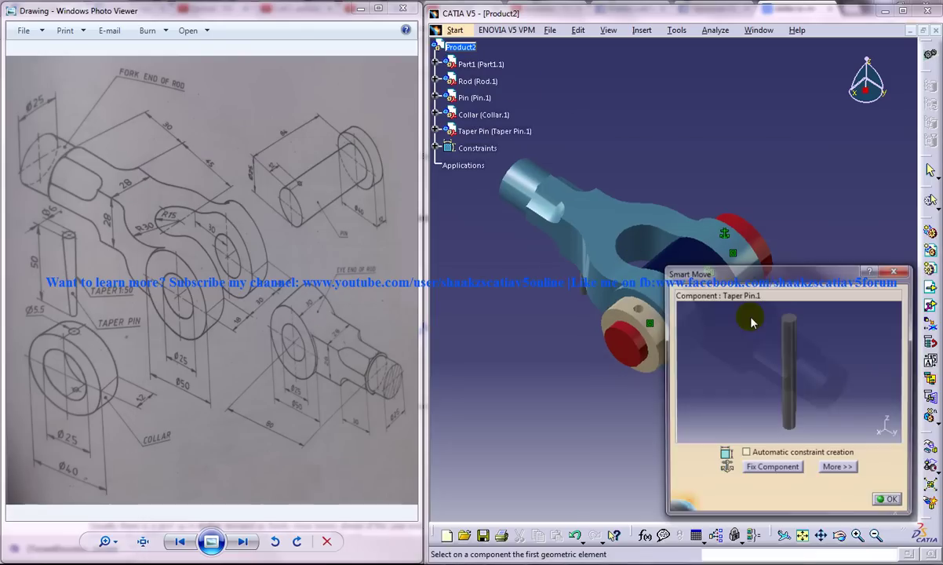
# - Align the taper pin's axis with the collar's cross-hole axis using Smart Move without automatic constraint creation
pyautogui.click(791, 364)
pyautogui.moveTo(618, 290); pyautogui.dragTo(582, 191, button='middle')
pyautogui.click(518, 266)
pyautogui.moveTo(570, 134); pyautogui.dragTo(583, 180, button='middle')
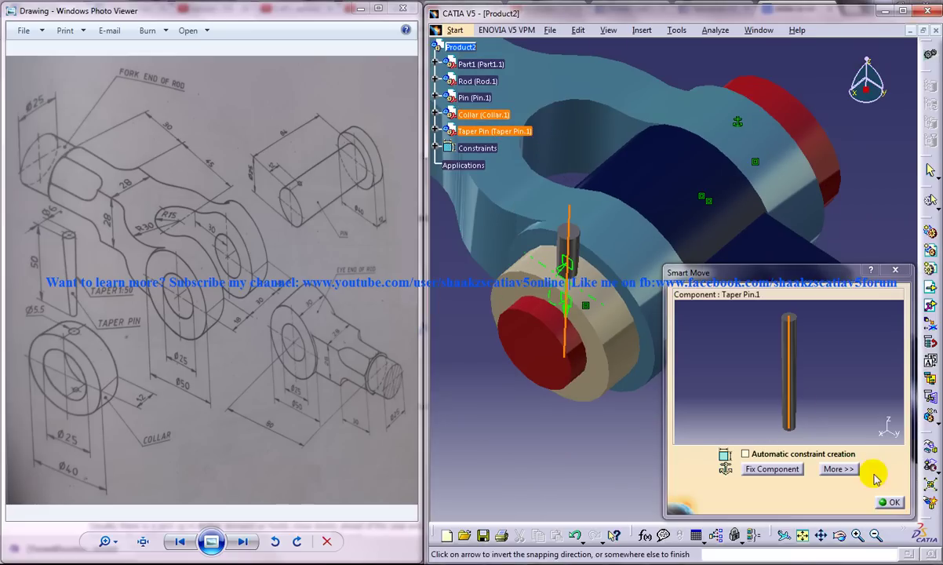
pyautogui.click(893, 502)
pyautogui.moveTo(560, 276); pyautogui.dragTo(565, 100, button='middle')
pyautogui.click(641, 30)
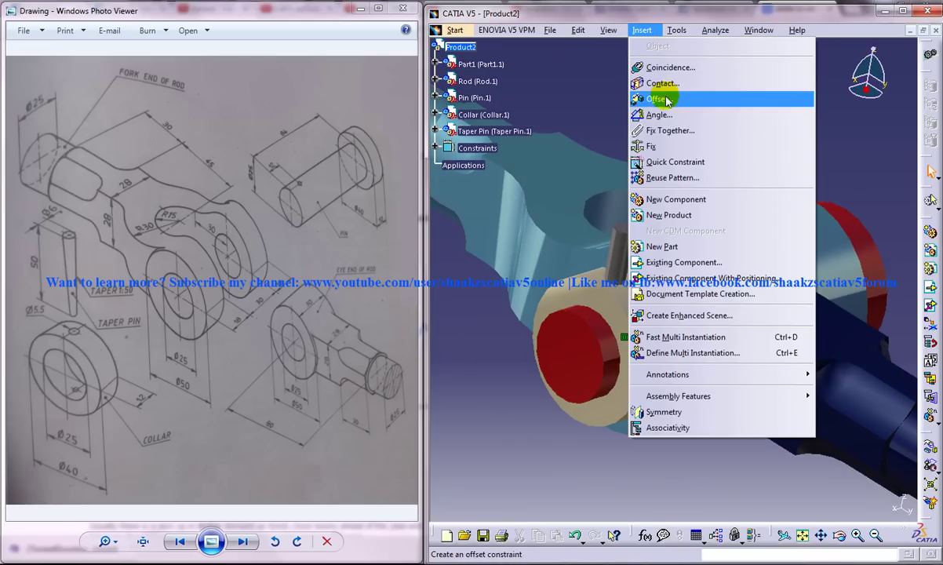
pyautogui.click(841, 143)
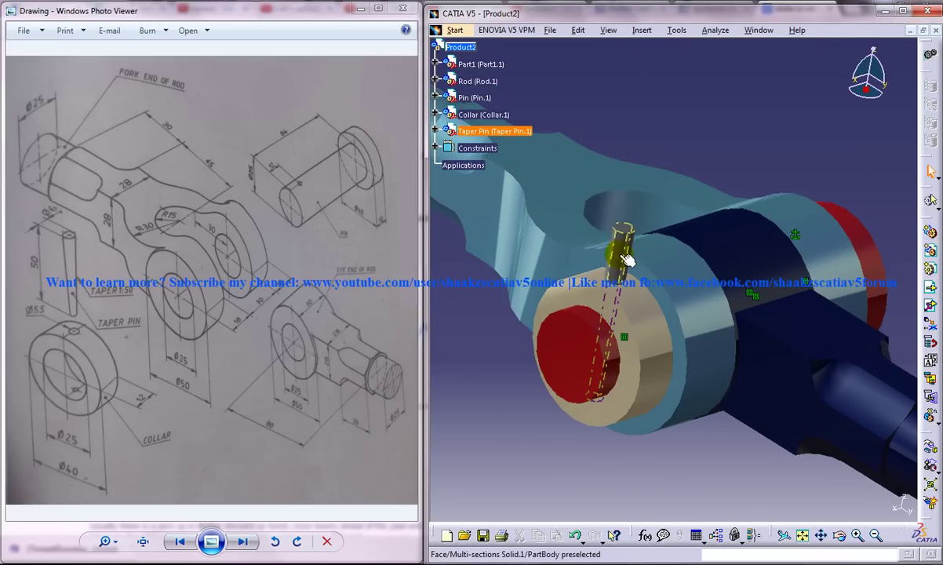
pyautogui.click(747, 126)
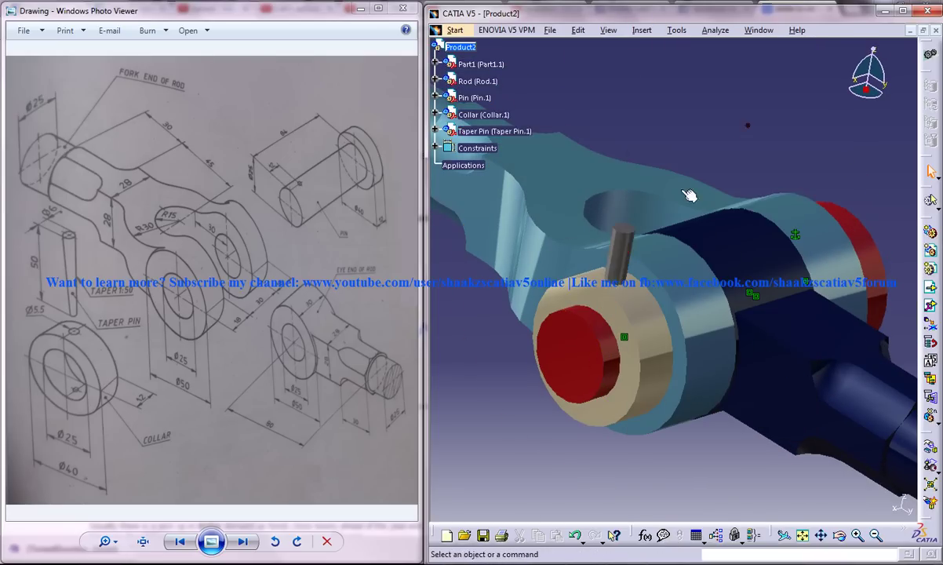
# - Delete the Taper Pin component from the product
pyautogui.rightClick(508, 135)
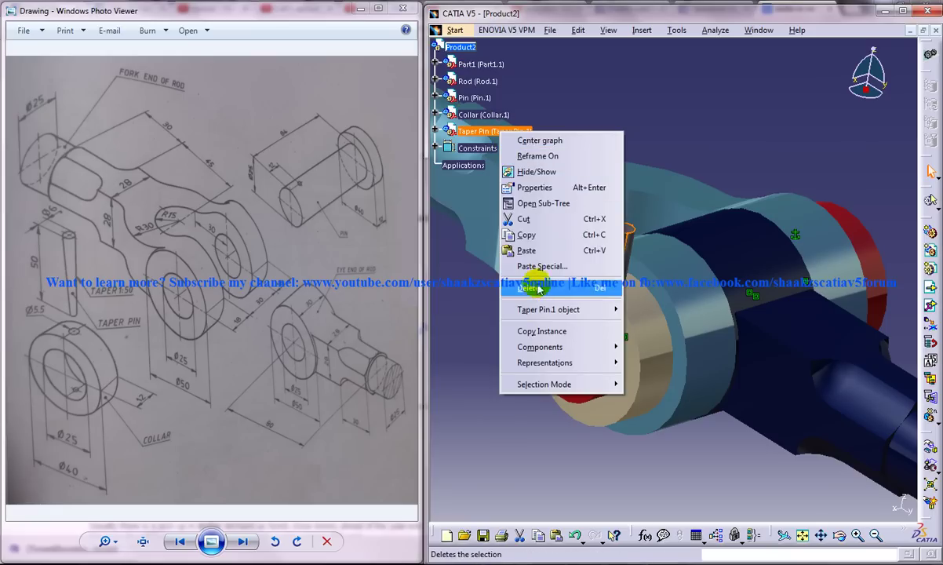
pyautogui.click(533, 259)
# - Insert the existing Taper Pin part again with positioning into Product2
pyautogui.click(671, 276)
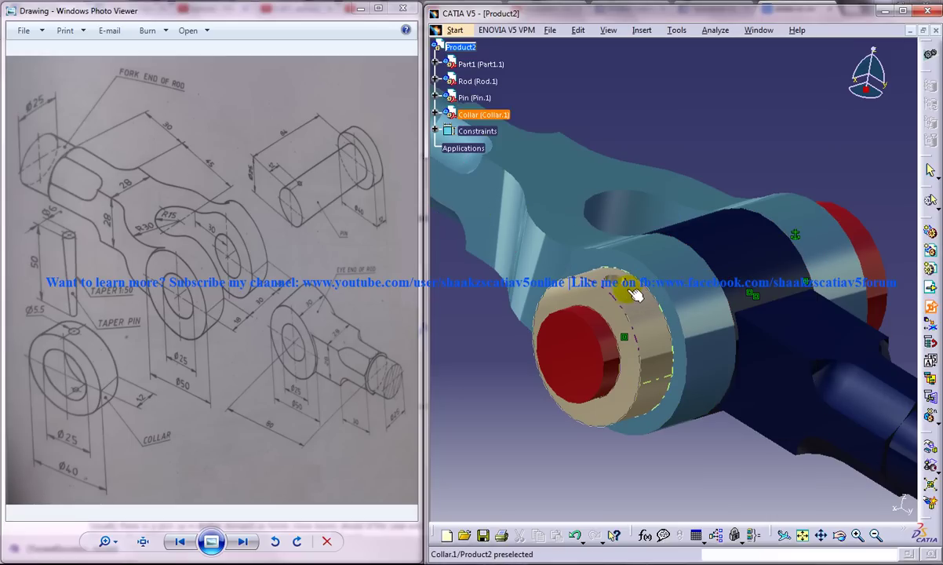
pyautogui.click(443, 47)
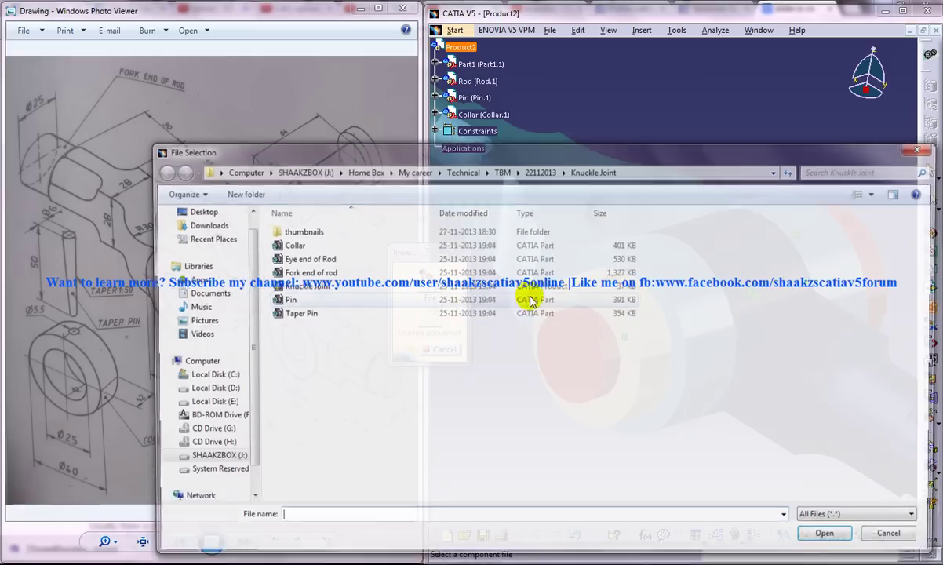
pyautogui.doubleClick(305, 315)
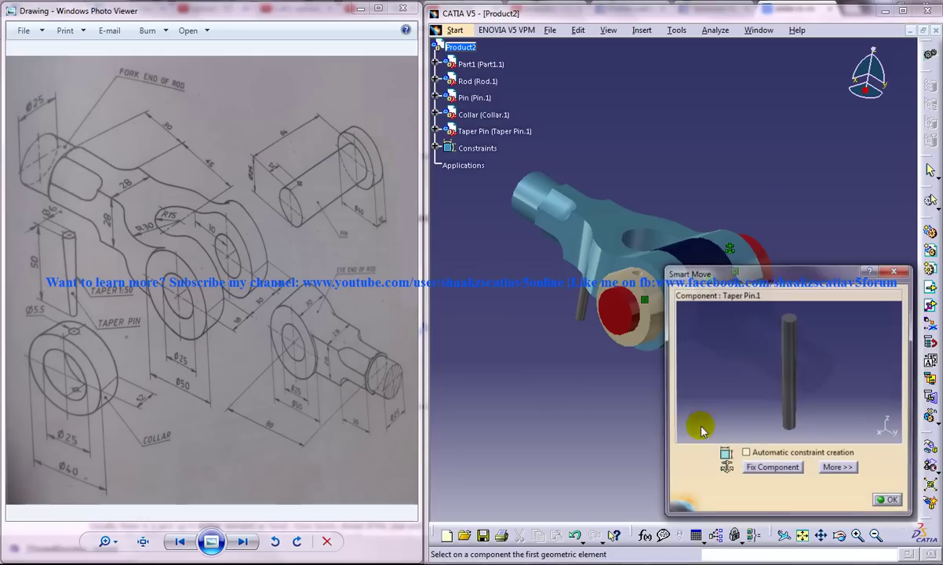
# - Align the taper pin's axis with the collar's cross-hole axis using Smart Move with automatic constraint creation, and update the assembly
pyautogui.moveTo(566, 306); pyautogui.dragTo(564, 251, button='middle')
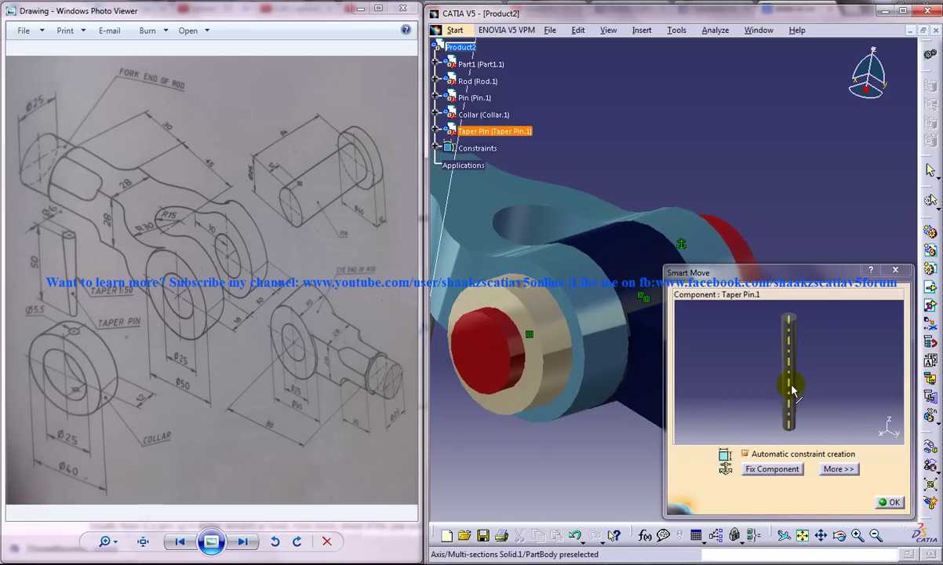
pyautogui.click(789, 387)
pyautogui.moveTo(558, 356); pyautogui.dragTo(596, 290, button='middle')
pyautogui.click(553, 255)
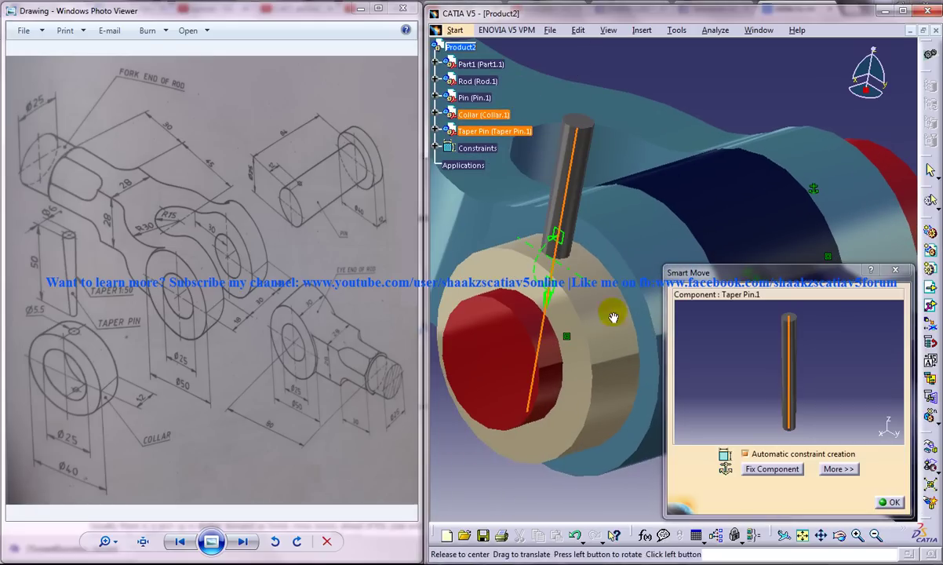
pyautogui.click(898, 506)
pyautogui.moveTo(629, 358); pyautogui.dragTo(701, 381, button='middle')
pyautogui.click(577, 32)
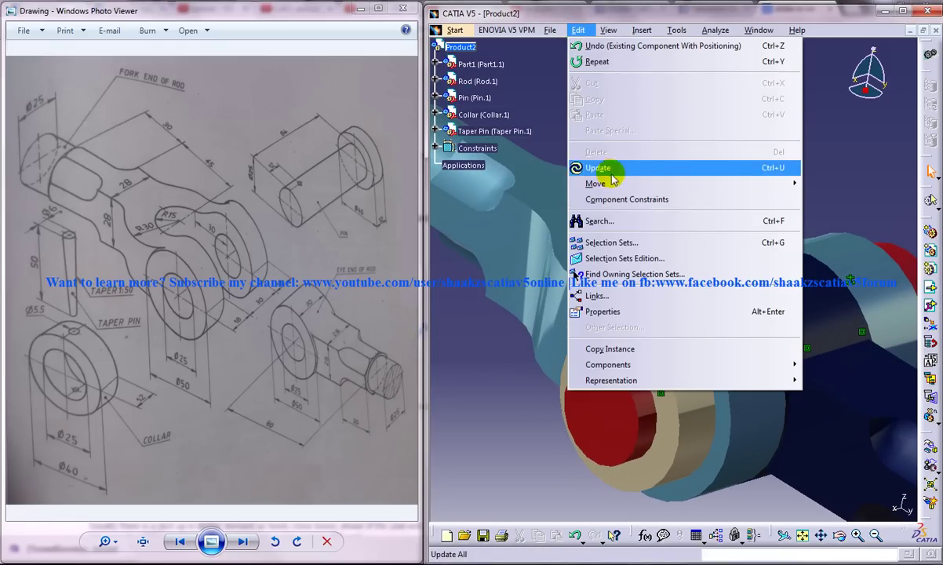
pyautogui.click(603, 168)
# - Manipulate the taper pin down along the Z axis with respect to constraints so it passes through the collar and pin
pyautogui.click(641, 30)
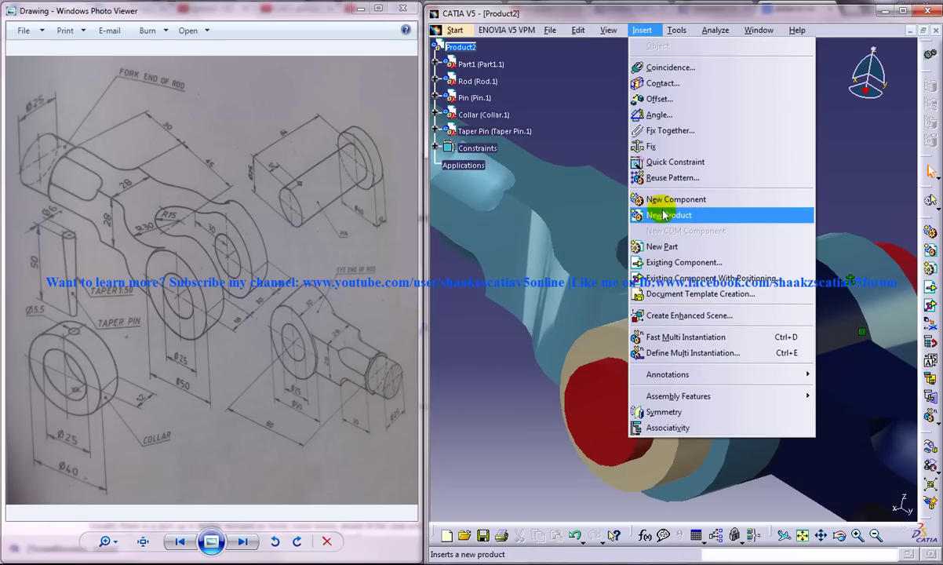
pyautogui.click(577, 29)
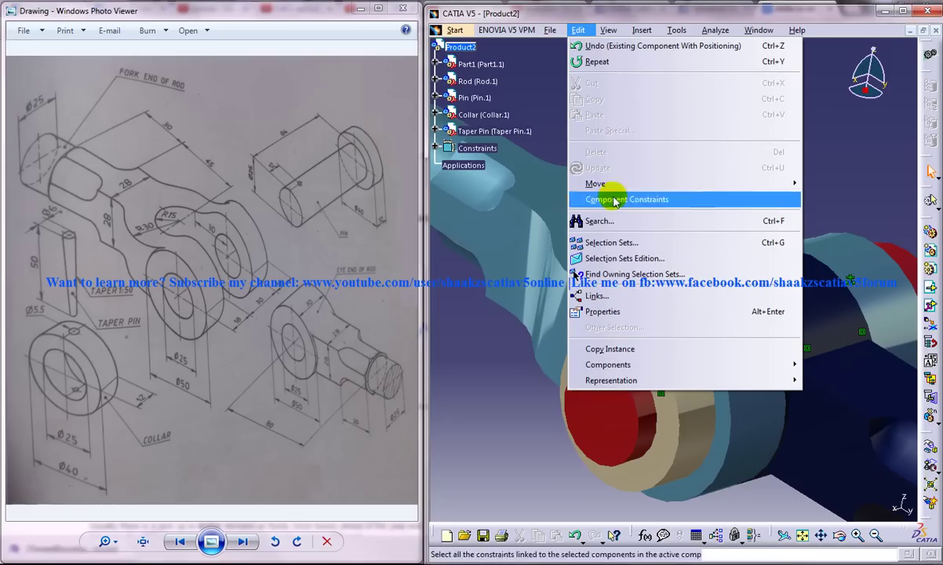
pyautogui.moveTo(670, 185)
pyautogui.click(462, 184)
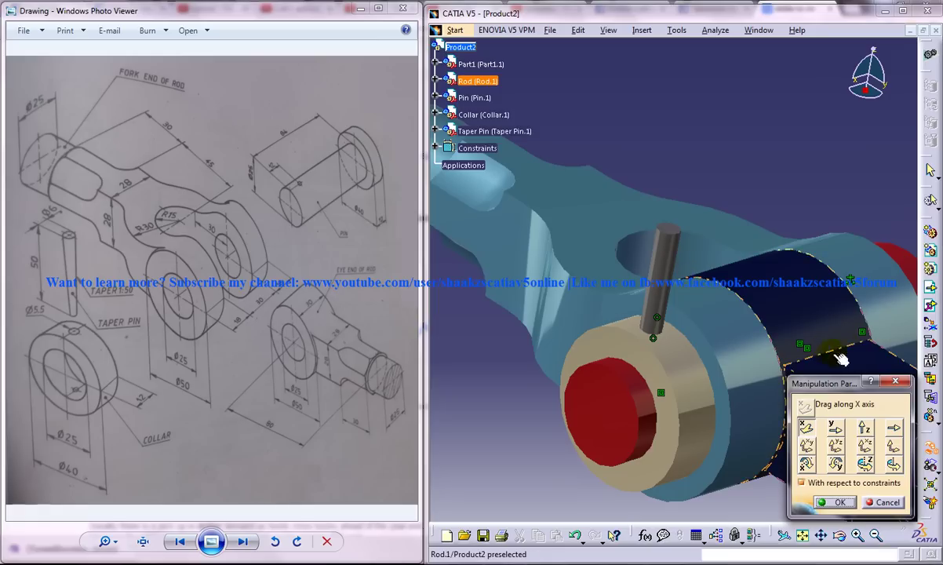
pyautogui.moveTo(673, 260); pyautogui.dragTo(660, 325)
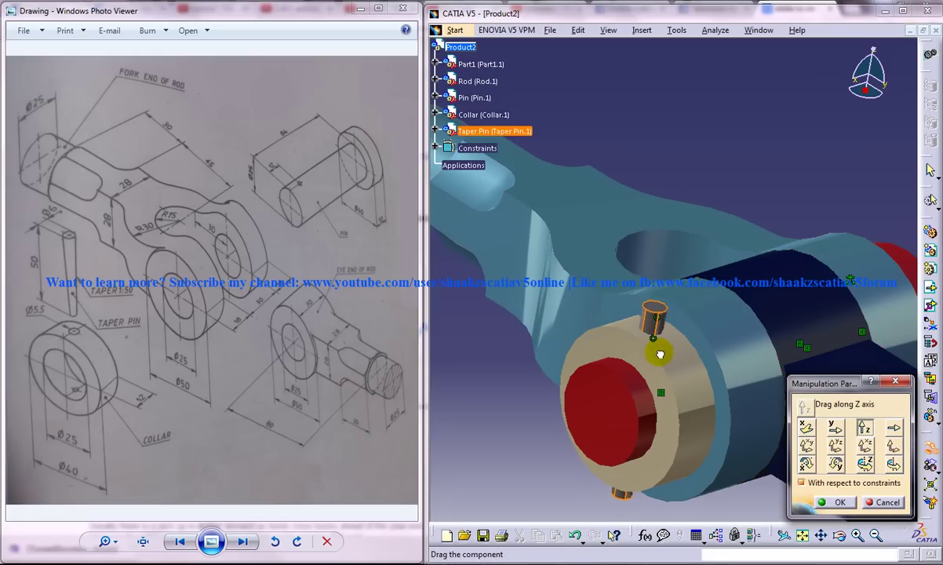
pyautogui.moveTo(690, 283); pyautogui.dragTo(773, 353, button='middle')
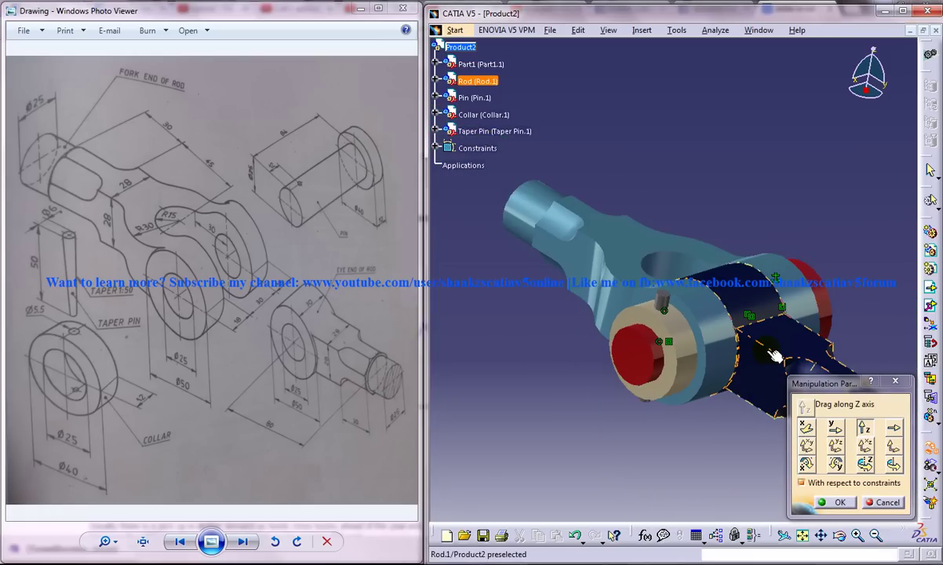
pyautogui.click(840, 501)
pyautogui.moveTo(740, 223); pyautogui.dragTo(685, 269, button='middle')
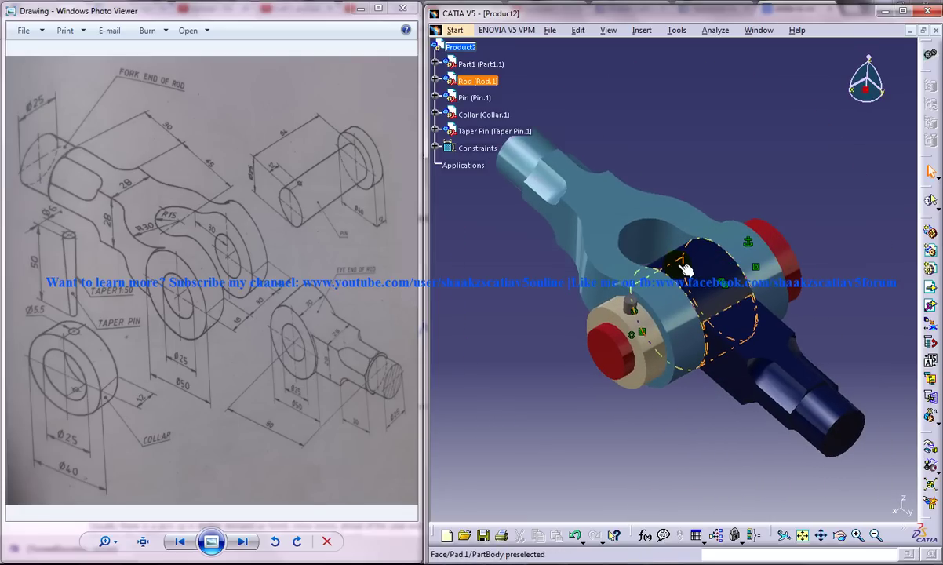